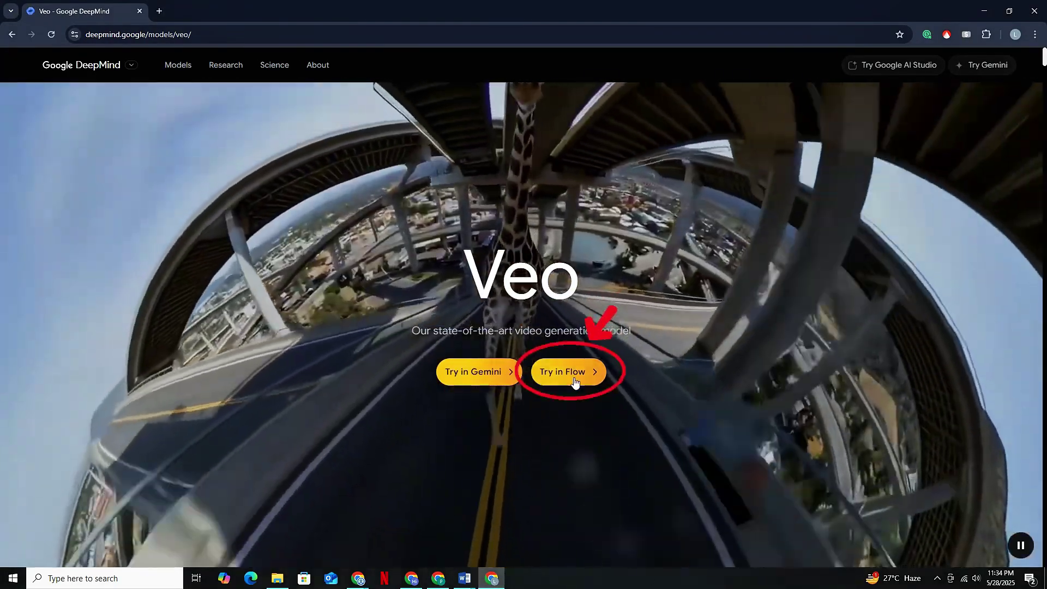
Step: Open Flow from the Veo page and create a new project
left_click(575, 382)
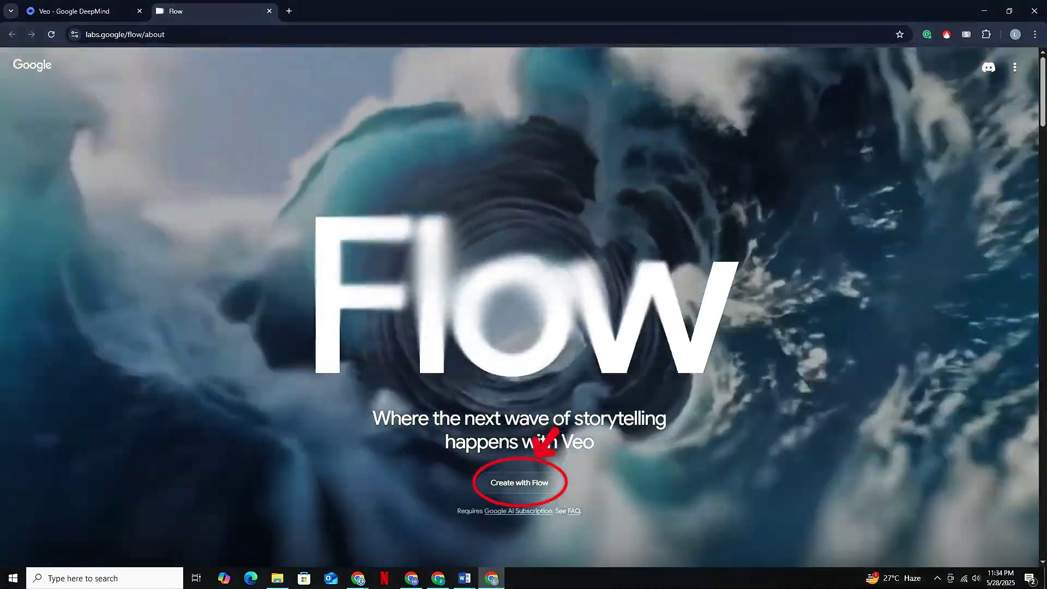
left_click(519, 483)
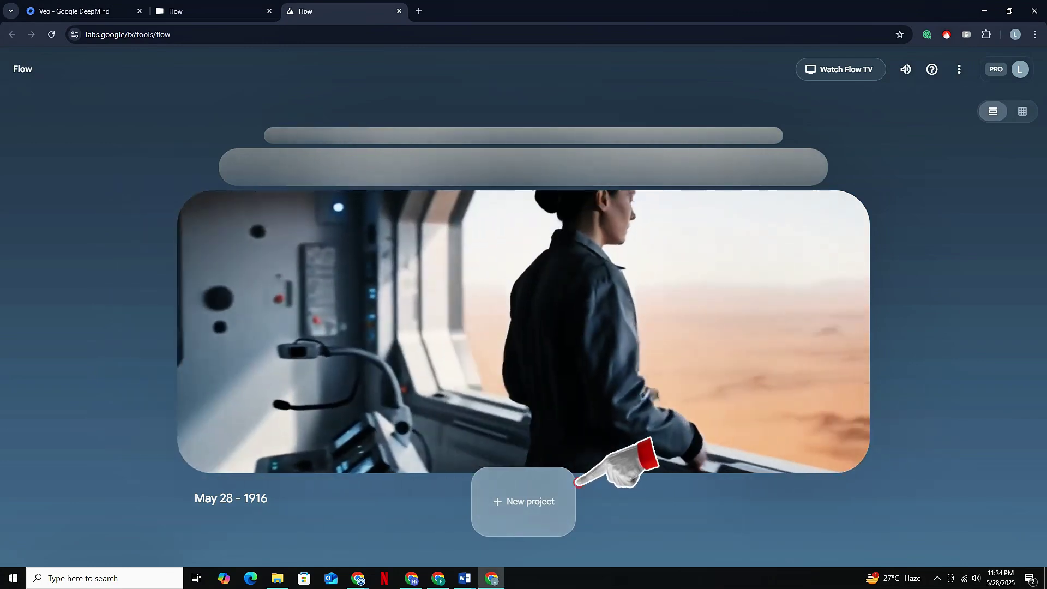
left_click(525, 516)
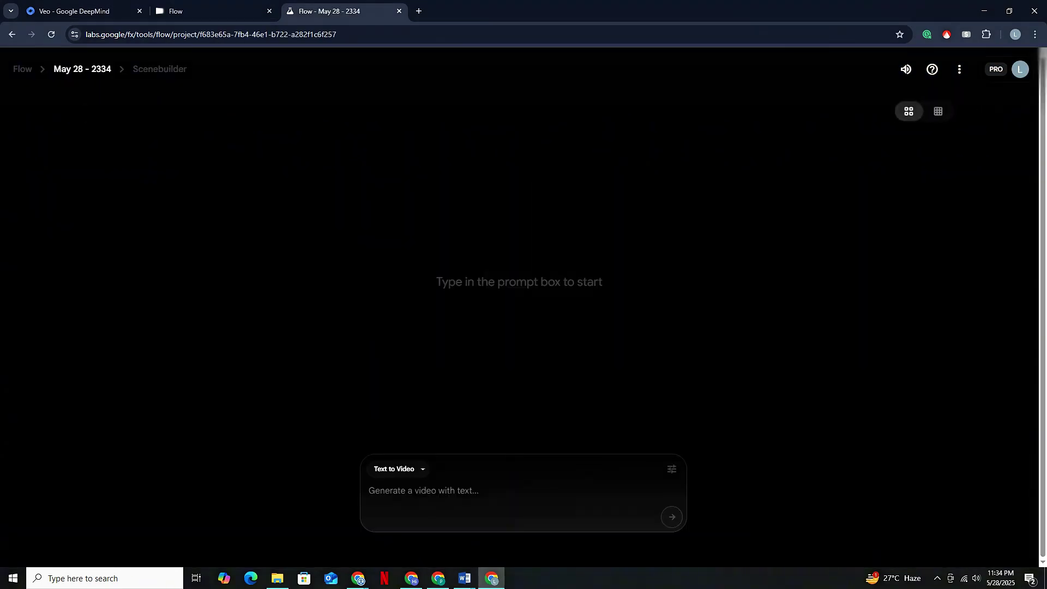
Step: Generate a Text to Video clip from the pasted prompt about a masked robber fleeing police on a motorbike in a fast-paced urban heist scene
left_click(396, 469)
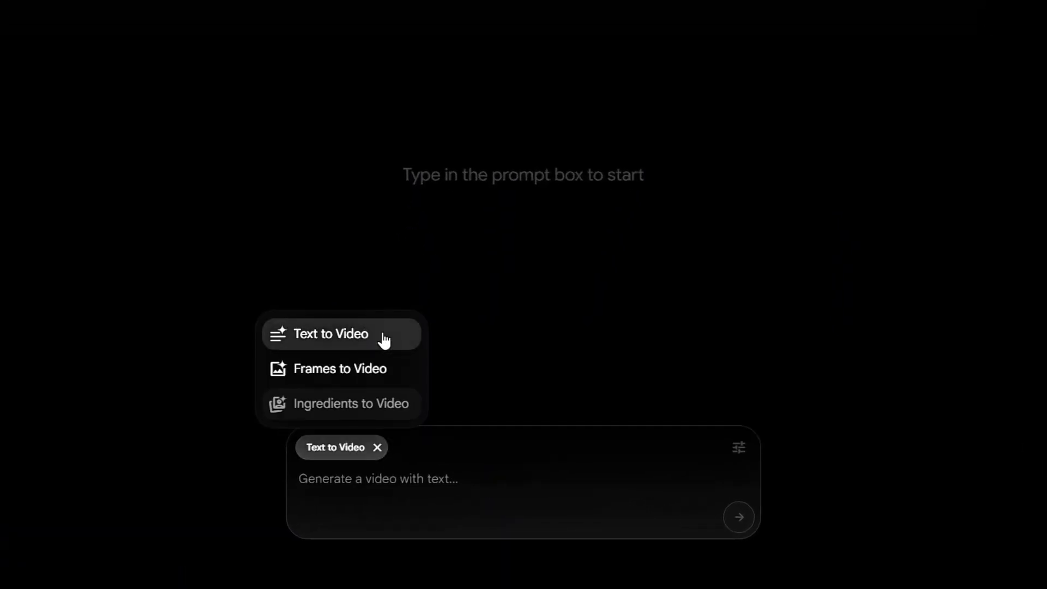
left_click(392, 340)
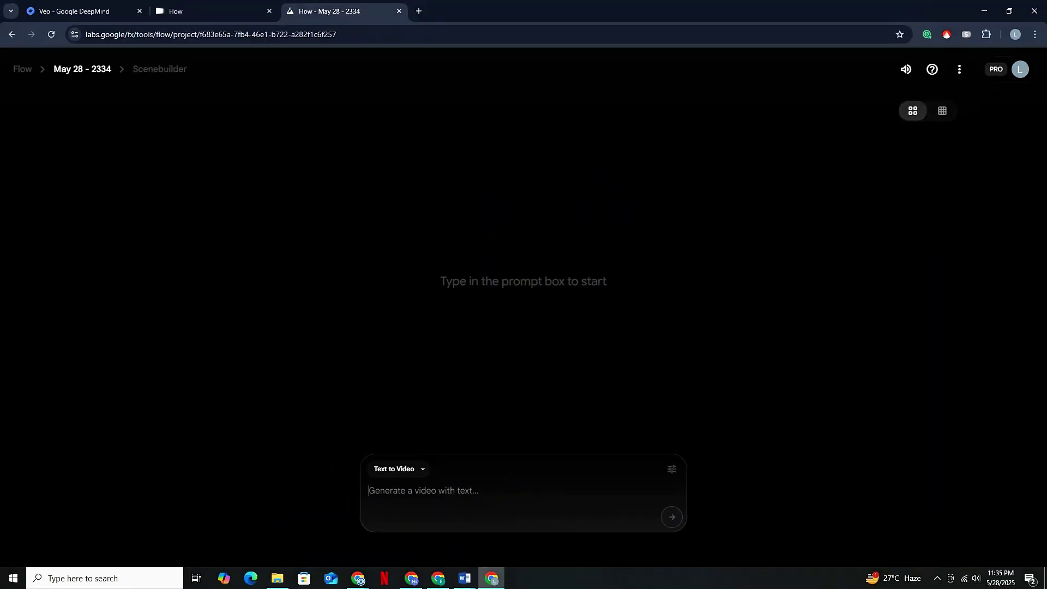
key("alt+Tab")
left_click(550, 502)
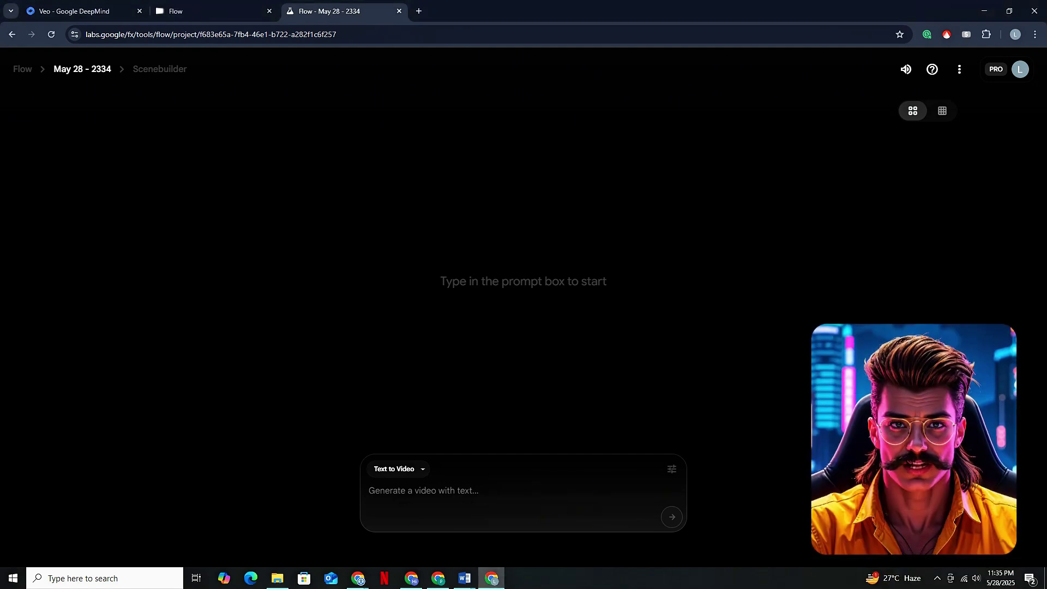
type("A fast-paced urban heist scene at dusk. A masked robber wearing a black hoodie and dark jeans speeds through a narrow alley on a sleek motorbike. Sparks fly as the bike scrapes against the walls. Behind him, flashing red and blue lights flood the alley as two police cars skid around the corner, sirens blaring. The robber glances back, gripping the throttle tighter, weaving between trash cans and skipping over small ramps. Helicopter lights sweep across the buildings above as the chase intensifies. Dust, motion blur, and a cinematic city backdrop with neon signs and graffiti walls create a gritty, adrenaline-pumping atmosphere.")
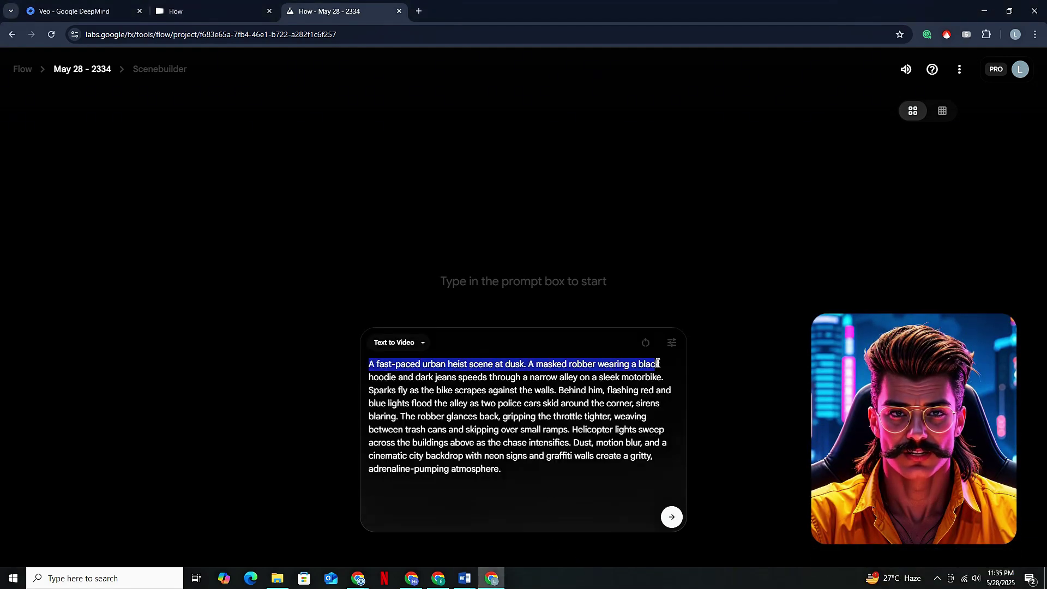
left_click_drag(397, 416, 380, 407)
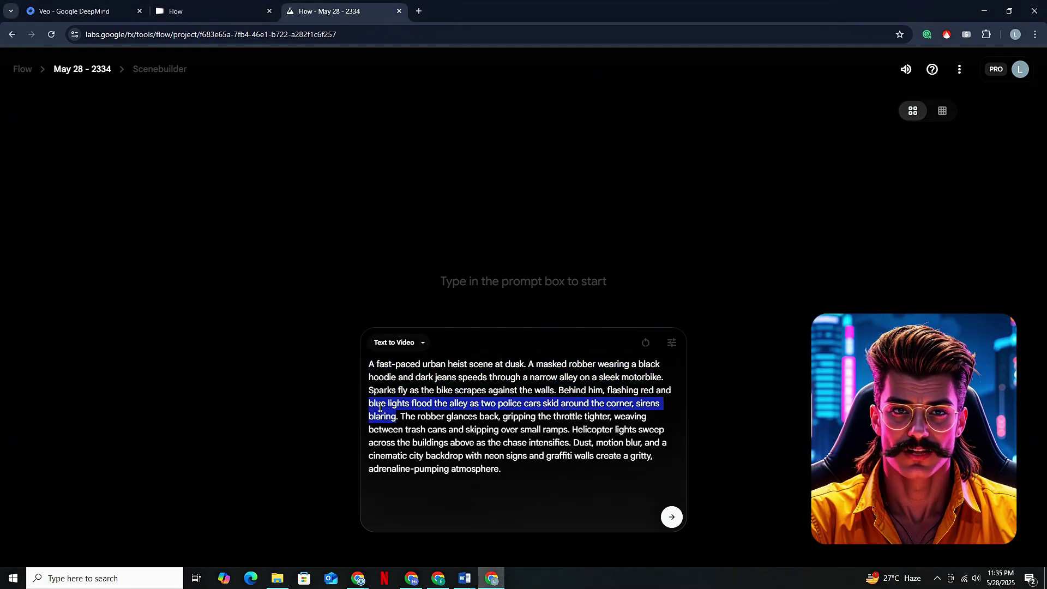
left_click_drag(497, 420, 523, 468)
left_click(672, 517)
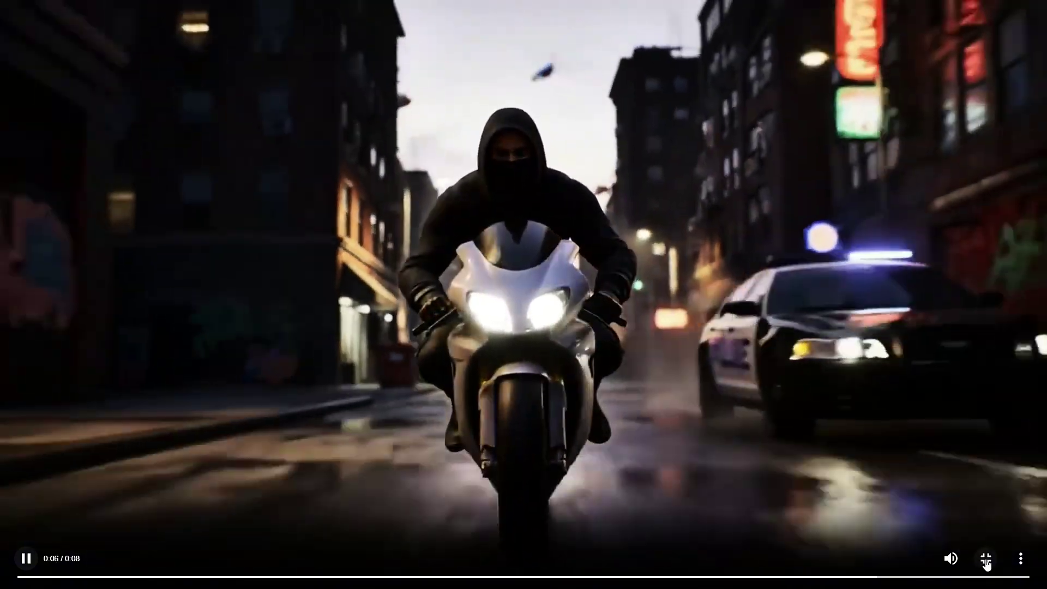
Step: Exit the full-screen playback and look through the generated motorbike heist clips
left_click(985, 558)
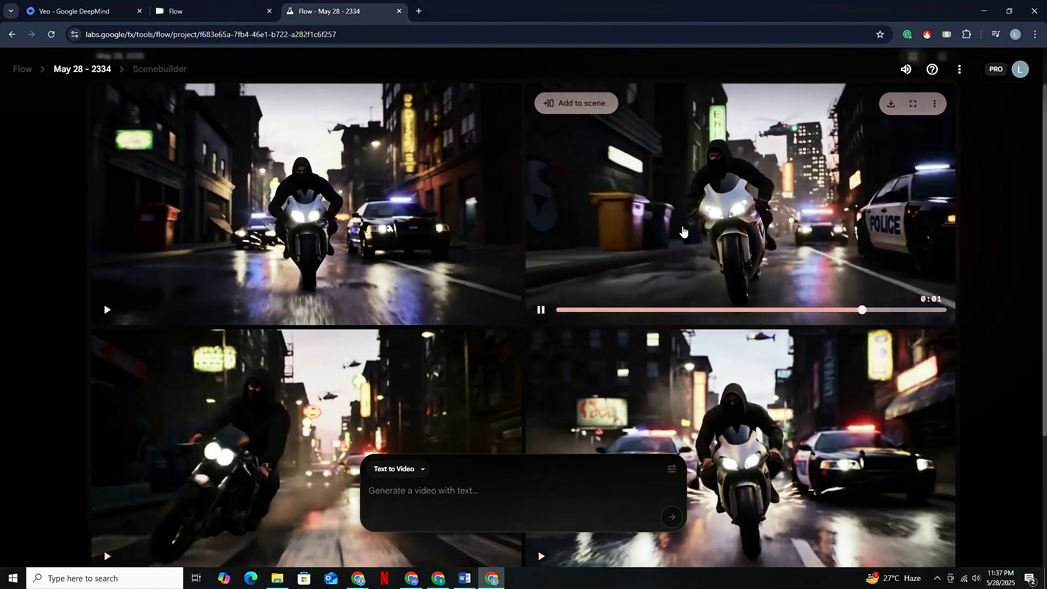
scroll(683, 232, "down", 3)
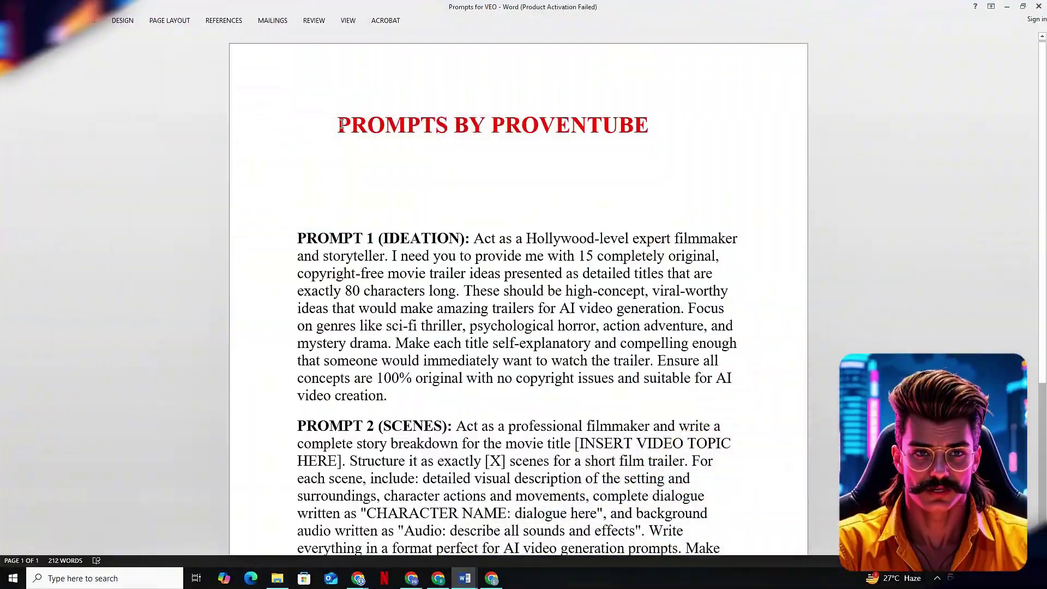
Step: Read through the ideation and scenes prompts in the Prompts for VEO Word document
left_click_drag(341, 124, 548, 122)
left_click_drag(1044, 86, 1043, 160)
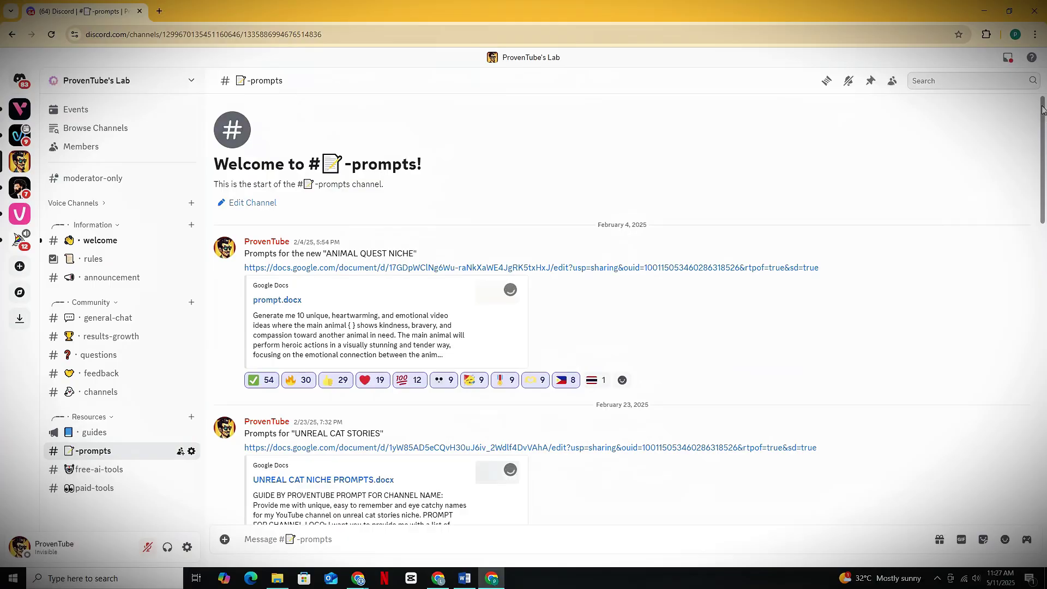
left_click_drag(1043, 109, 1045, 409)
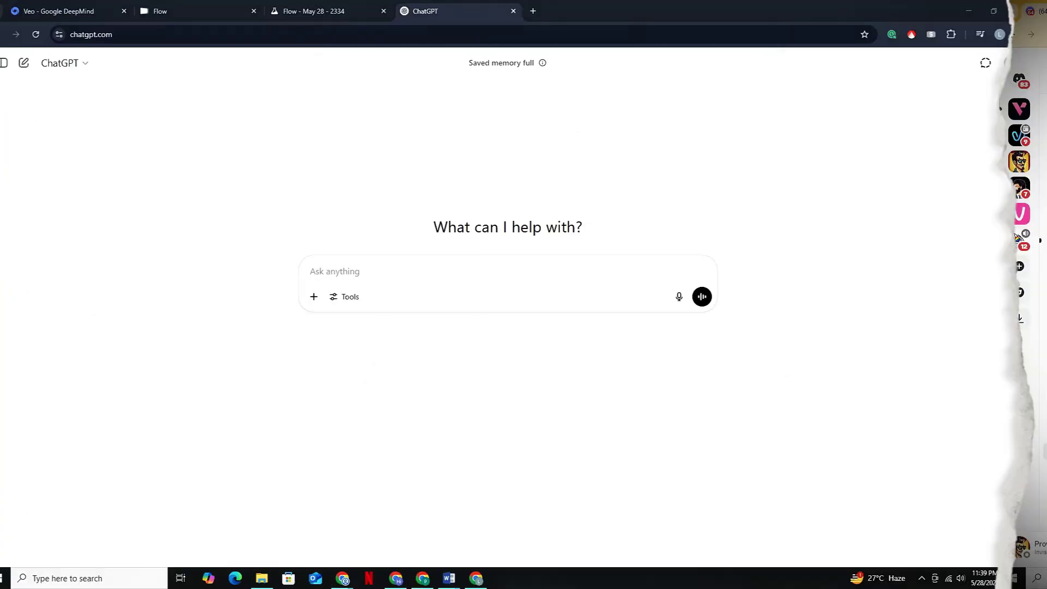
Step: Submit the ideation prompt to ChatGPT, asking for 15 original, copyright-free movie trailer ideas with 80-character titles
left_click(424, 277)
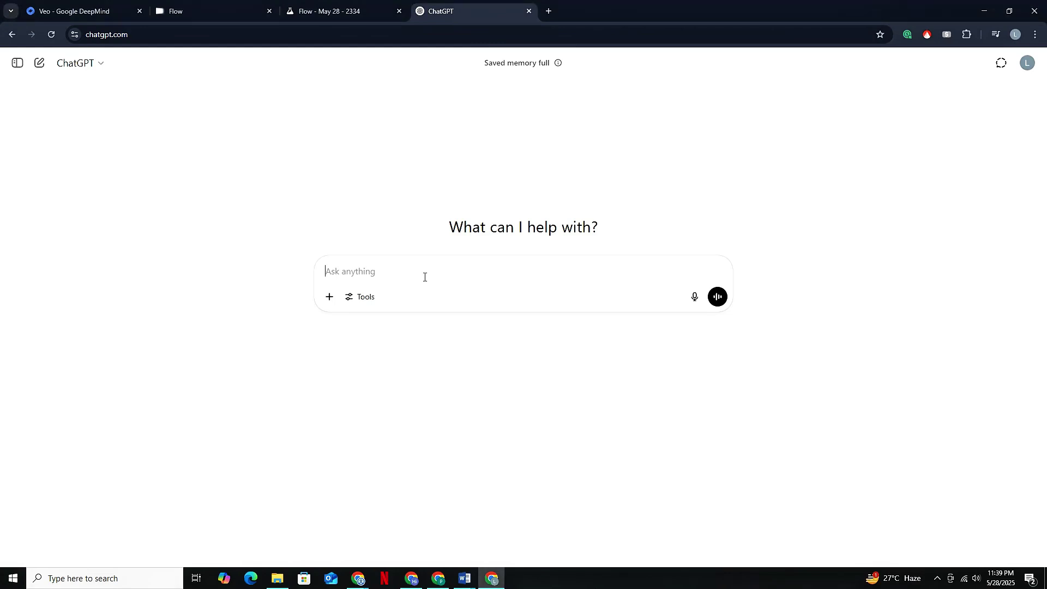
left_click_drag(325, 271, 723, 274)
left_click_drag(322, 284, 719, 313)
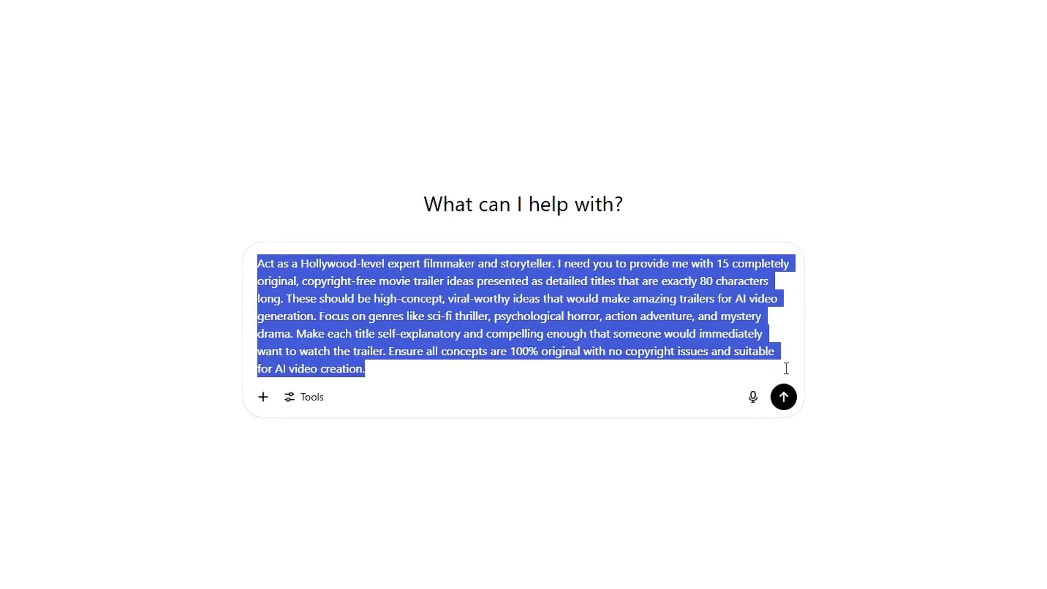
key("Return")
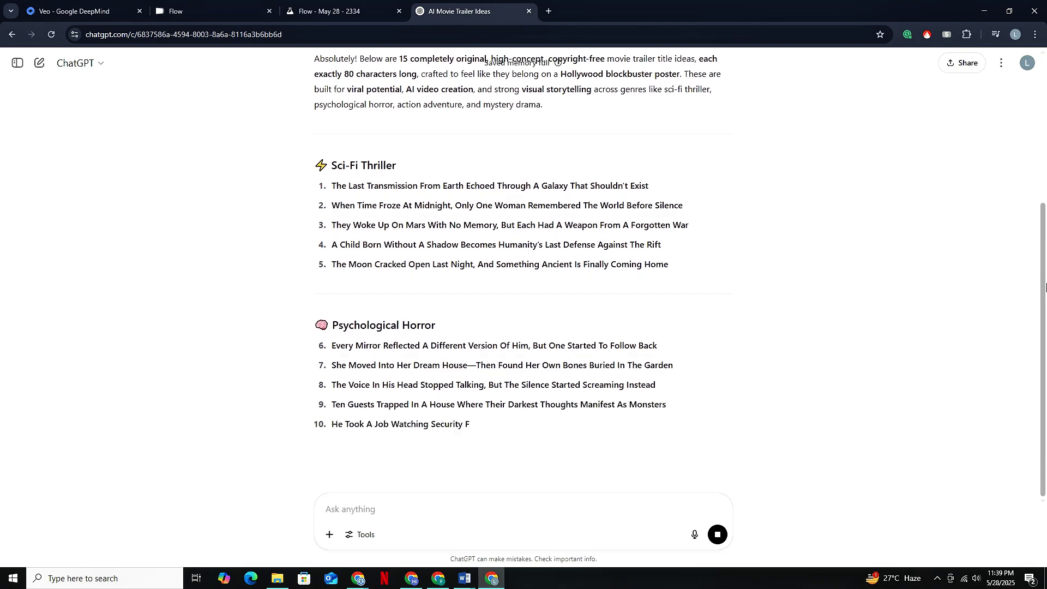
left_click_drag(1045, 292, 1043, 361)
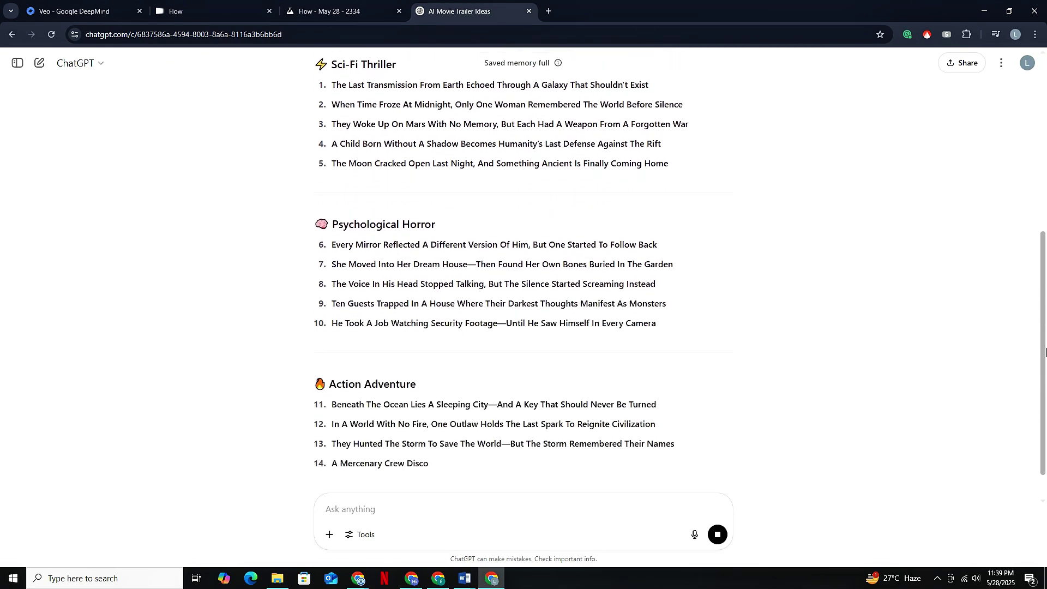
left_click_drag(1044, 456, 1045, 351)
Step: Copy the Prompt 2 (SCENES) text from the Word document and paste it into the ChatGPT conversation's message
key("alt+Tab")
left_click_drag(456, 290, 521, 477)
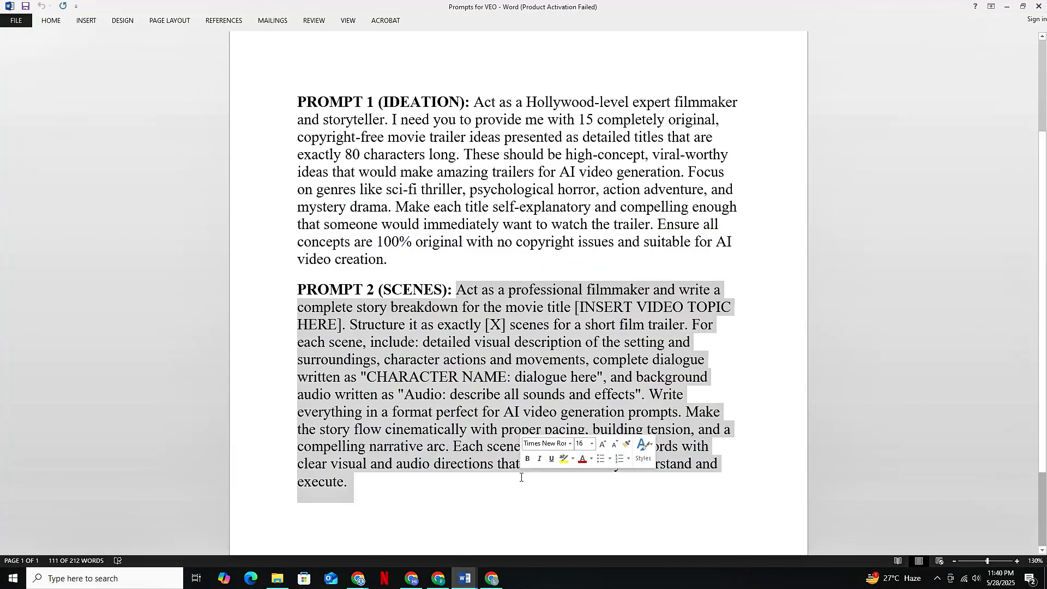
left_click(491, 579)
type("Act as a professional filmmaker and write a complete story breakdown for the movie title [INSERT VIDEO TOPIC HERE]. Structure it as exactly [X] scenes for a short film trailer. For each scene, include: detailed visual description of the setting and surroundings, character actions and movements, complete dialogue written as \"CHARACTER NAME: dialogue here\", and background audio written as \"Audio: describe all sounds and effects\". Write everything in a format perfect for AI video generation prompts. Make the story flow cinematically with proper pacing, building tension, and a compelling narrative arc. Each scene should be 100-150 words with clear visual and audio directions that an AI can easily understand and execute.")
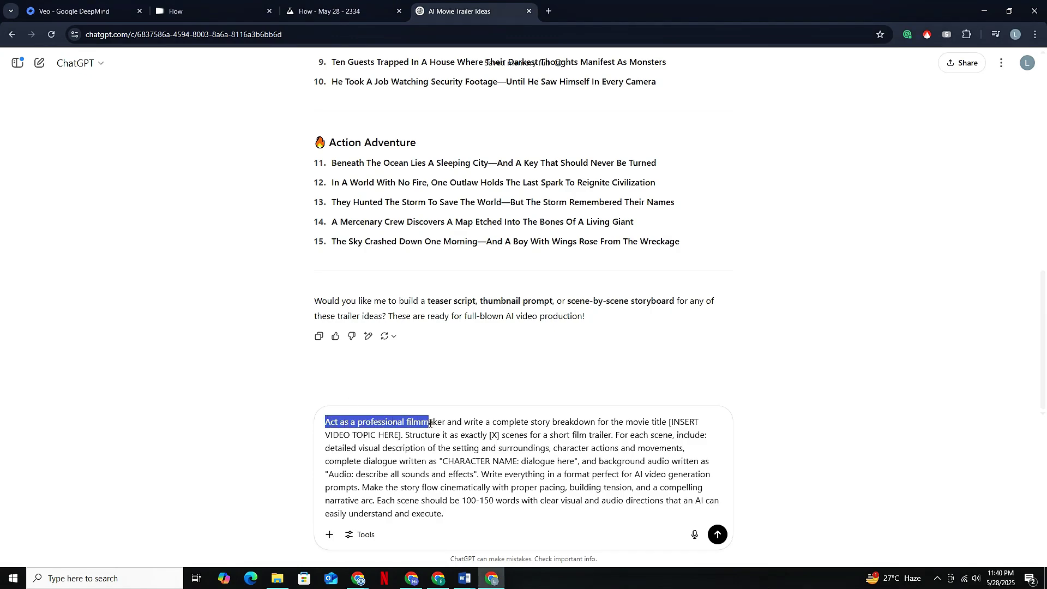
Step: Fill the prompt placeholders with "They Woke Up On Mars With No Memory, But Each Had A Weapon From A Forgotten War" and 7 scenes
left_click_drag(650, 425, 667, 424)
left_click(636, 380)
scroll(636, 380, "up", 8)
left_click_drag(332, 320, 688, 324)
key("ctrl+c")
left_click_drag(672, 422, 330, 436)
key("ctrl+v")
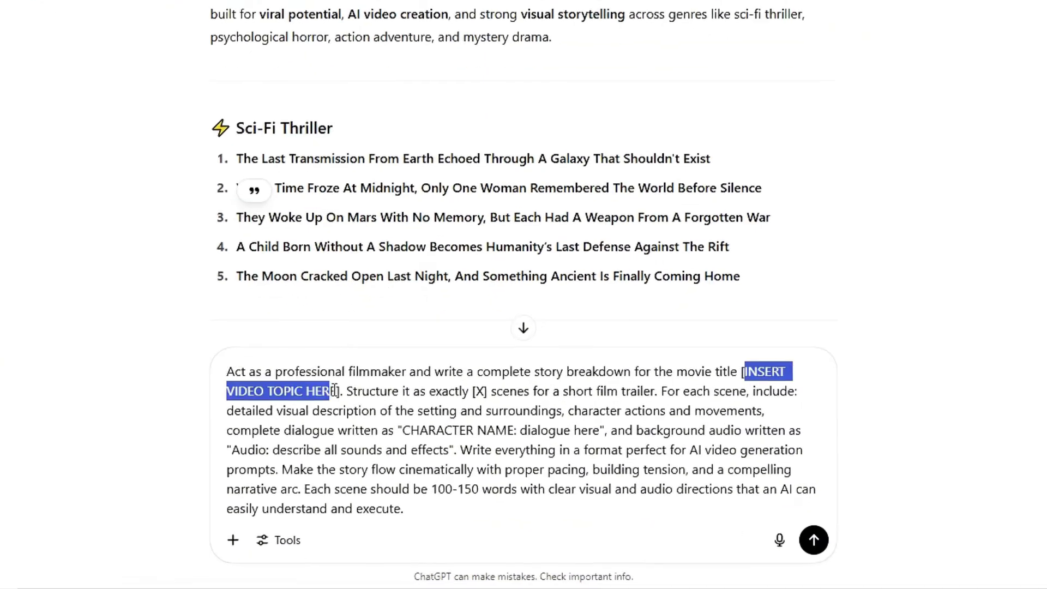
double_click(229, 408)
type("7")
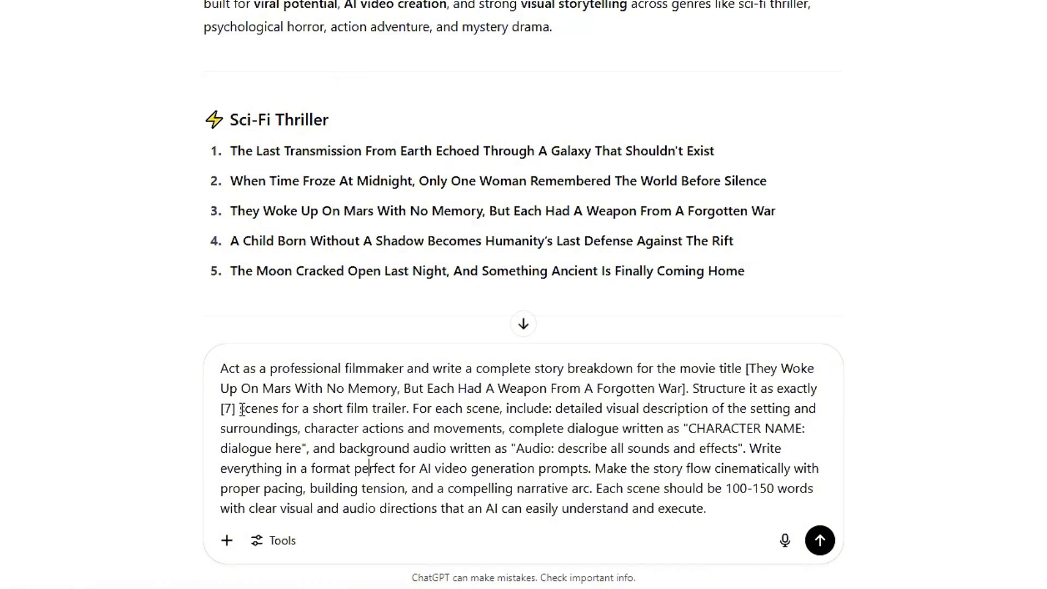
Step: Check the wording of the completed scene breakdown prompt and submit it
left_click(218, 430)
left_click_drag(220, 430, 697, 431)
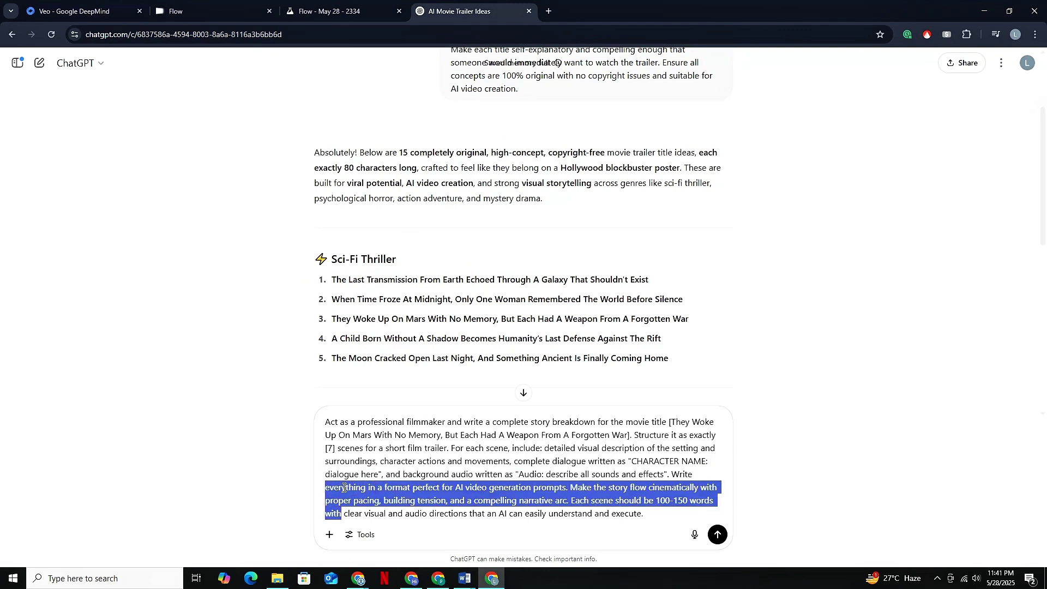
left_click_drag(646, 514, 594, 518)
left_click_drag(359, 510, 322, 423)
left_click(523, 393)
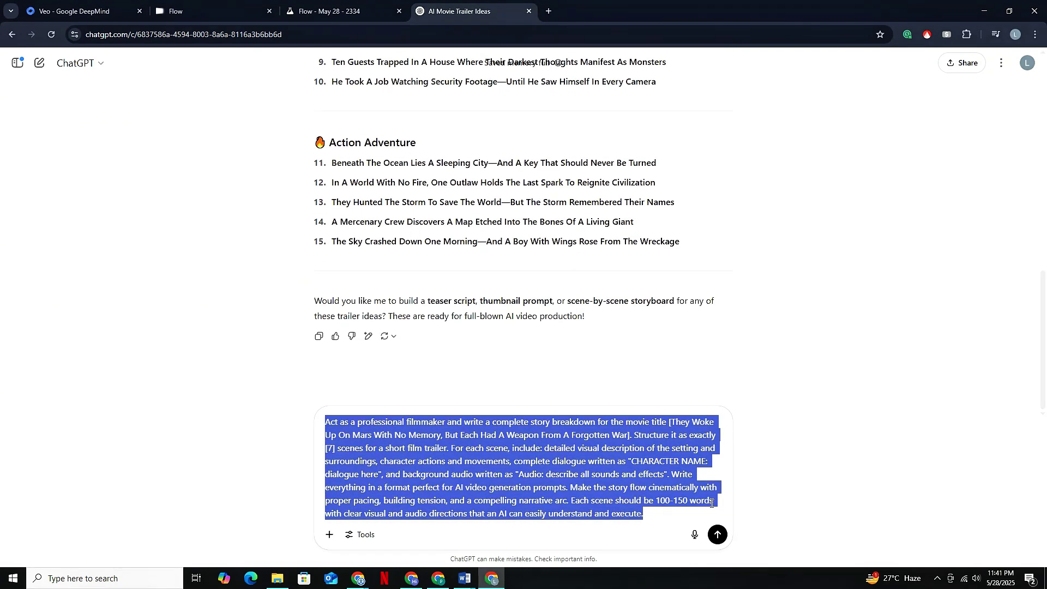
left_click(717, 536)
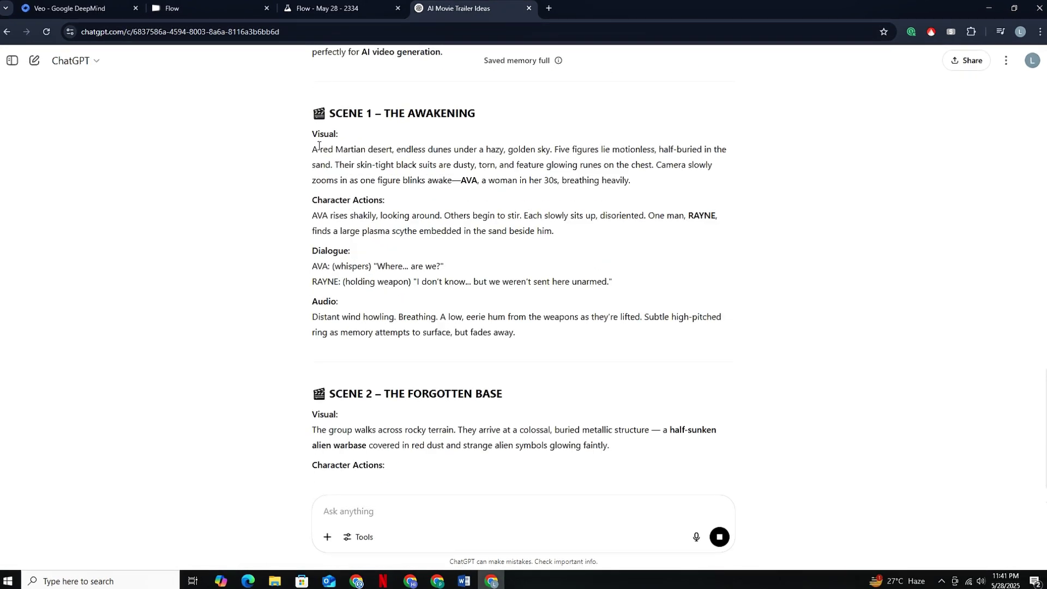
Step: Read through the generated scene breakdown, examining each scene's visuals, character actions, dialogue and audio
left_click_drag(312, 216, 560, 231)
left_click_drag(311, 266, 371, 279)
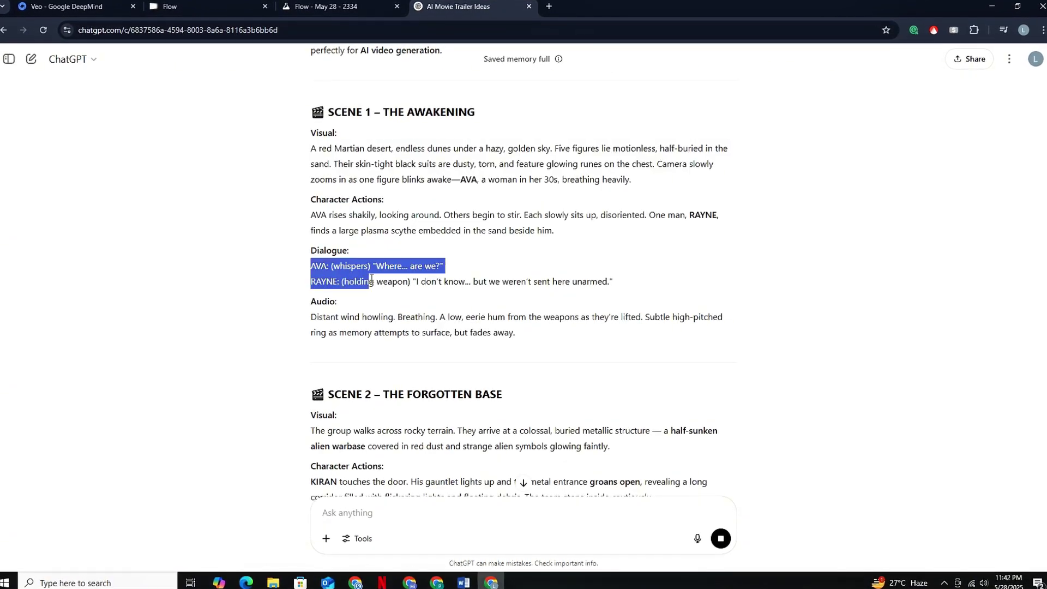
left_click_drag(311, 316, 515, 333)
scroll(515, 333, "up", 7)
scroll(515, 332, "down", 7)
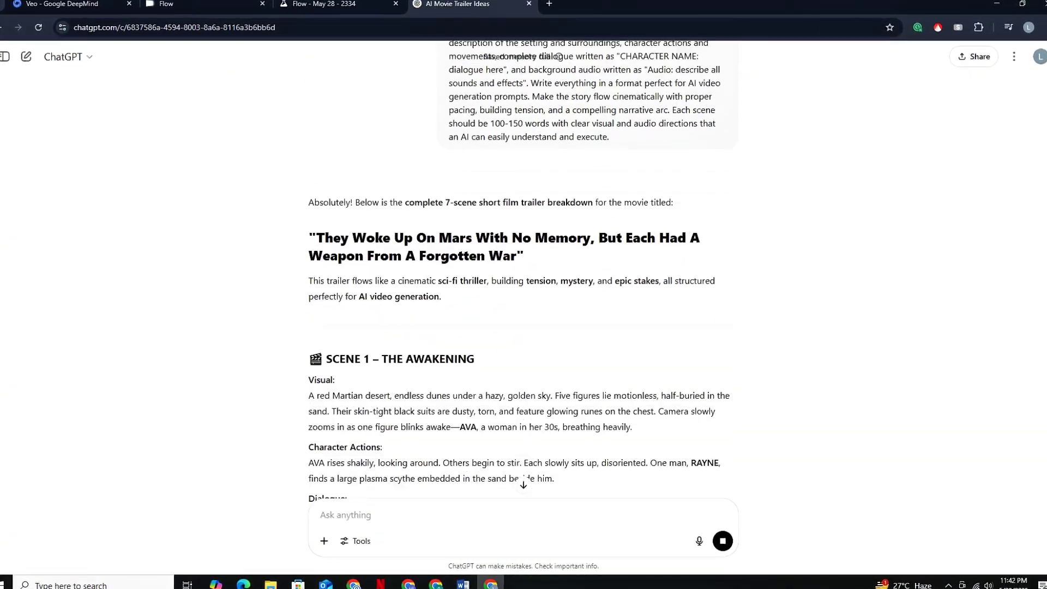
scroll(524, 284, "down", 12)
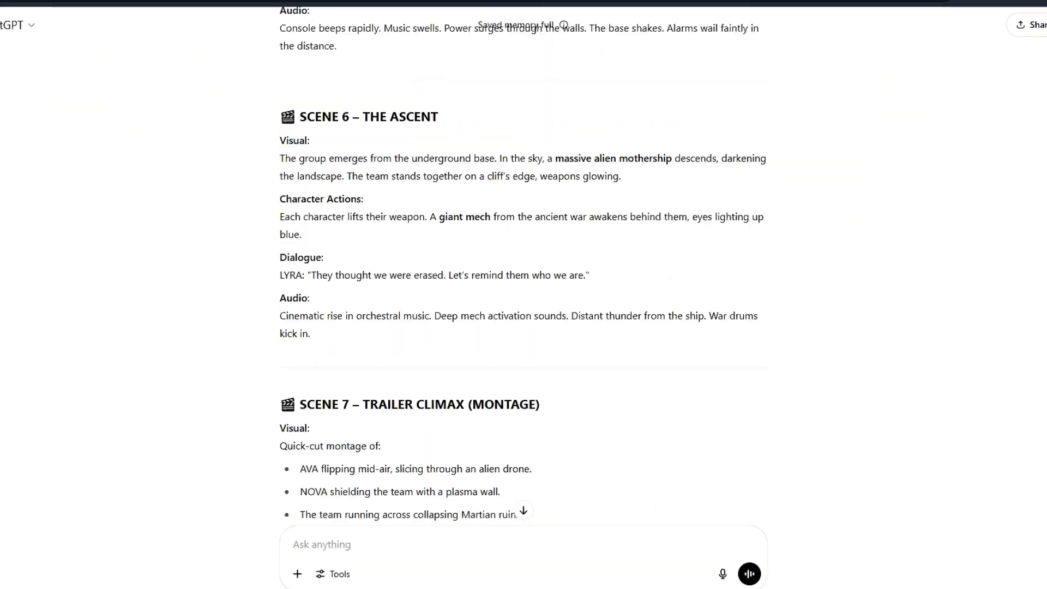
scroll(524, 273, "up", 20)
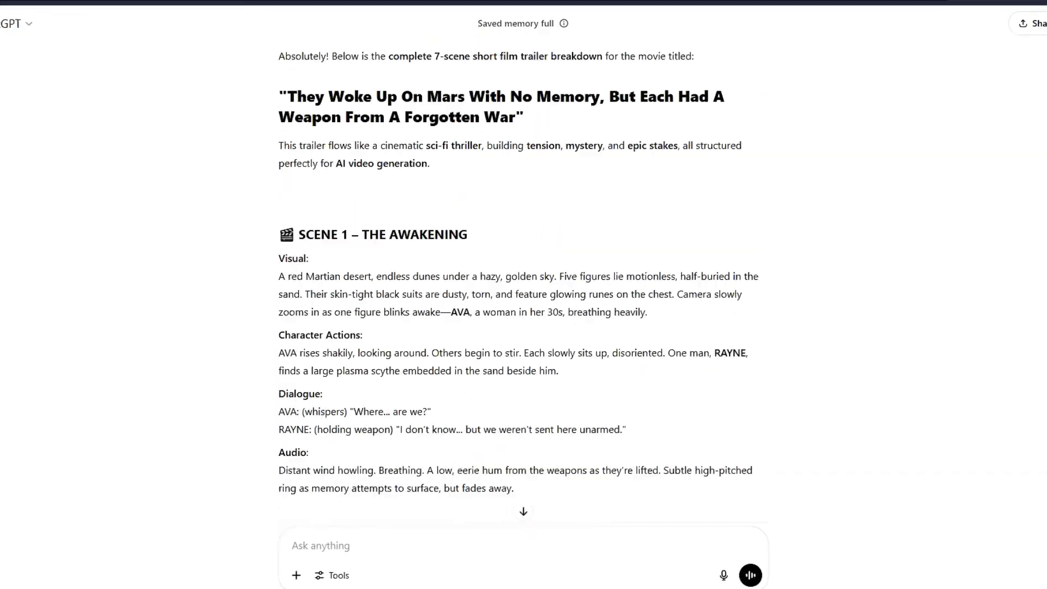
scroll(523, 272, "down", 20)
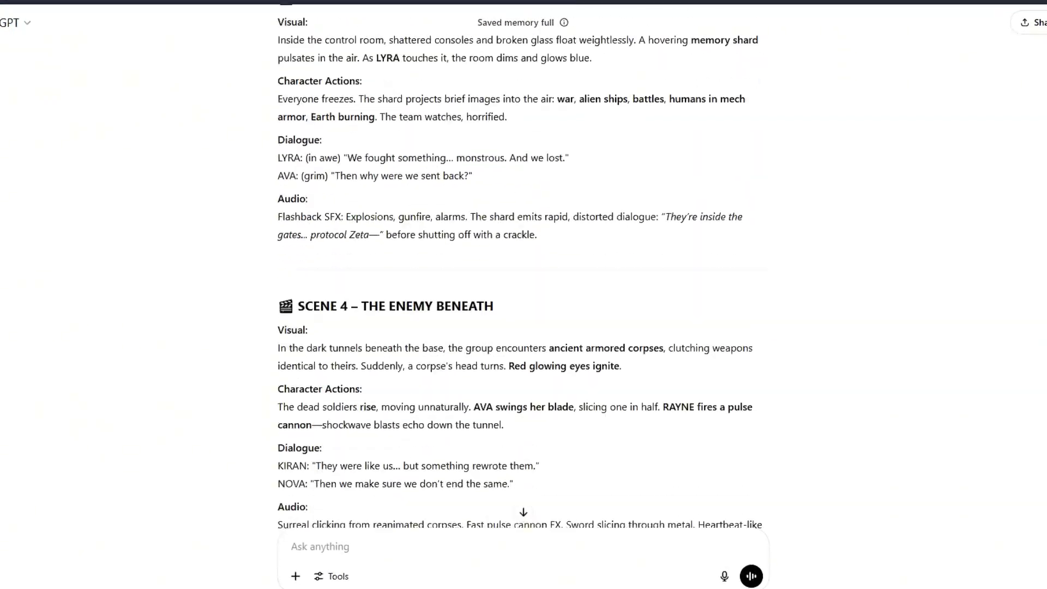
scroll(524, 273, "down", 10)
scroll(523, 273, "up", 20)
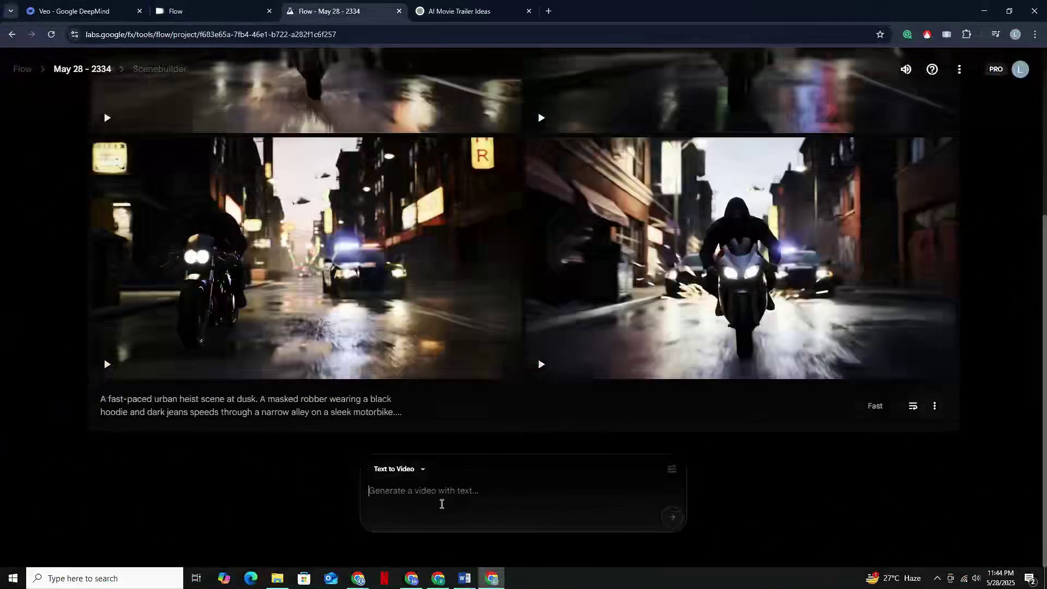
Step: Paste the Mars destruction scene prompt, including its audio description, into the Text to Video prompt in Flow
key("ctrl+v")
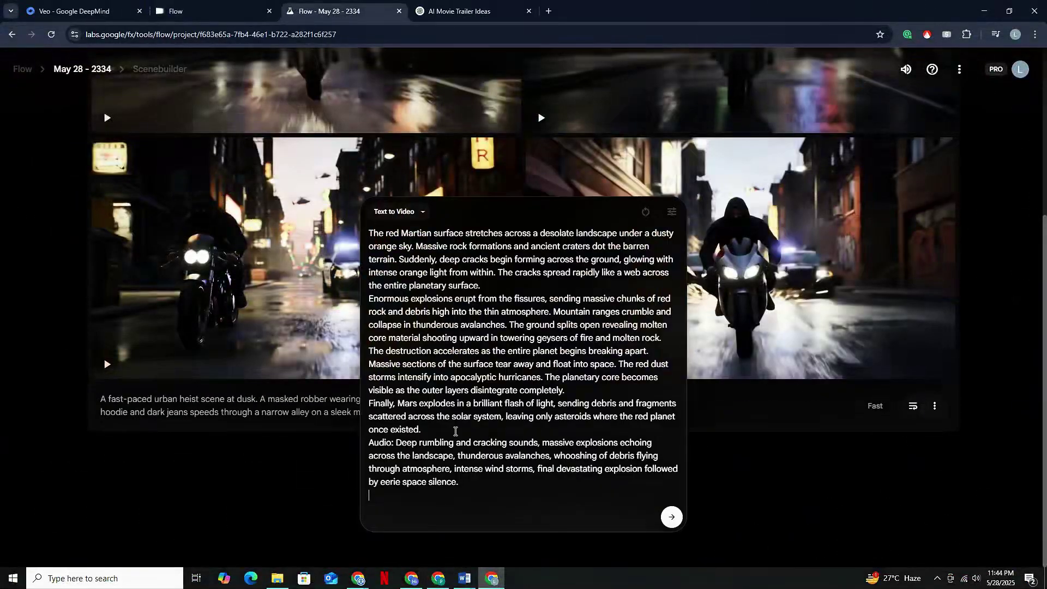
left_click_drag(385, 248, 480, 482)
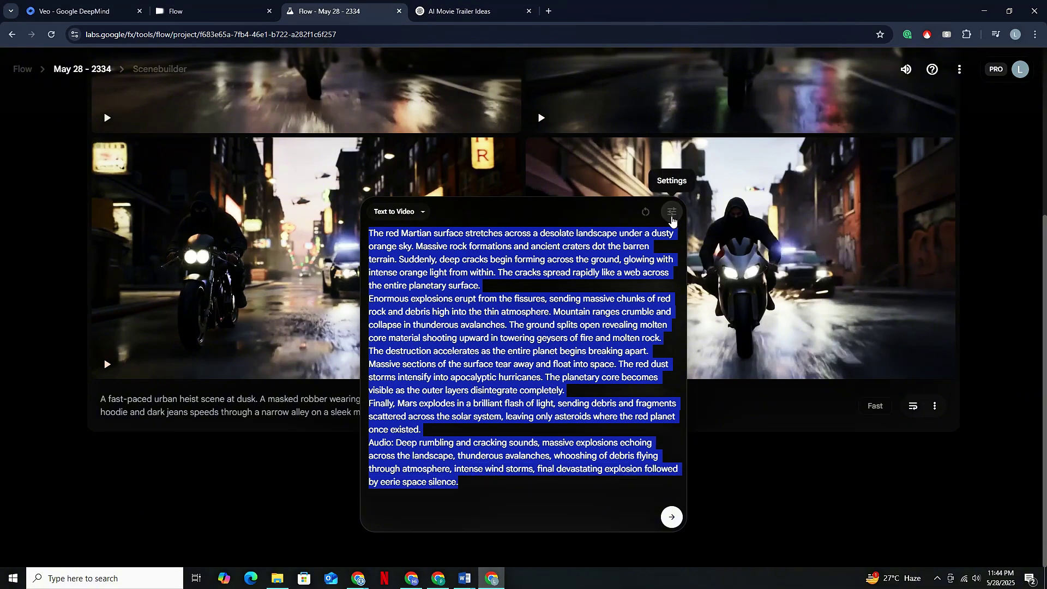
Step: Set outputs per prompt to 4 and quality to Highest Quality (Experimental Audio) Veo 3, and generate the video
left_click(672, 214)
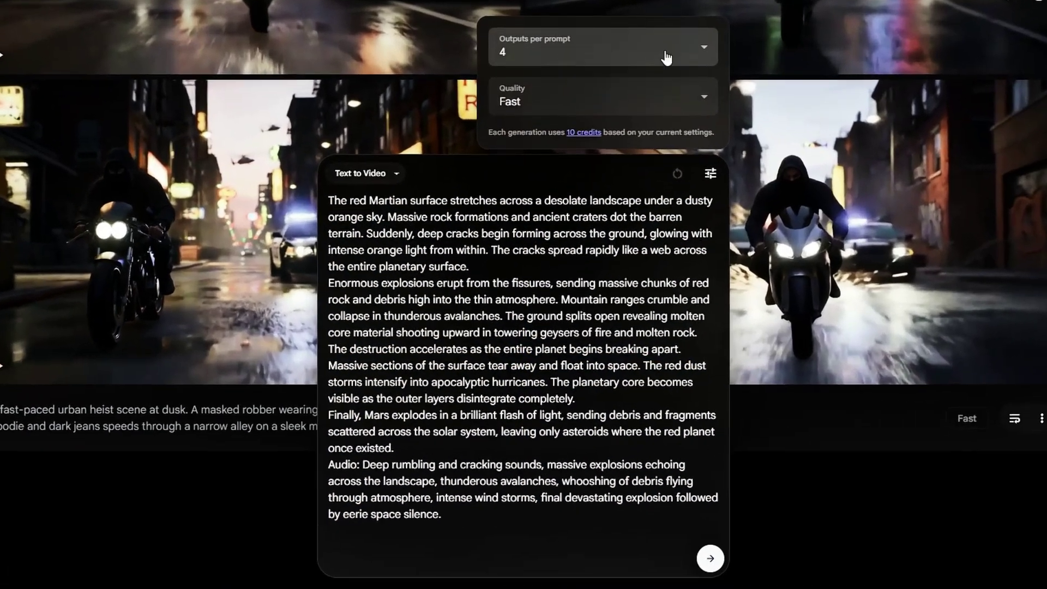
left_click(704, 50)
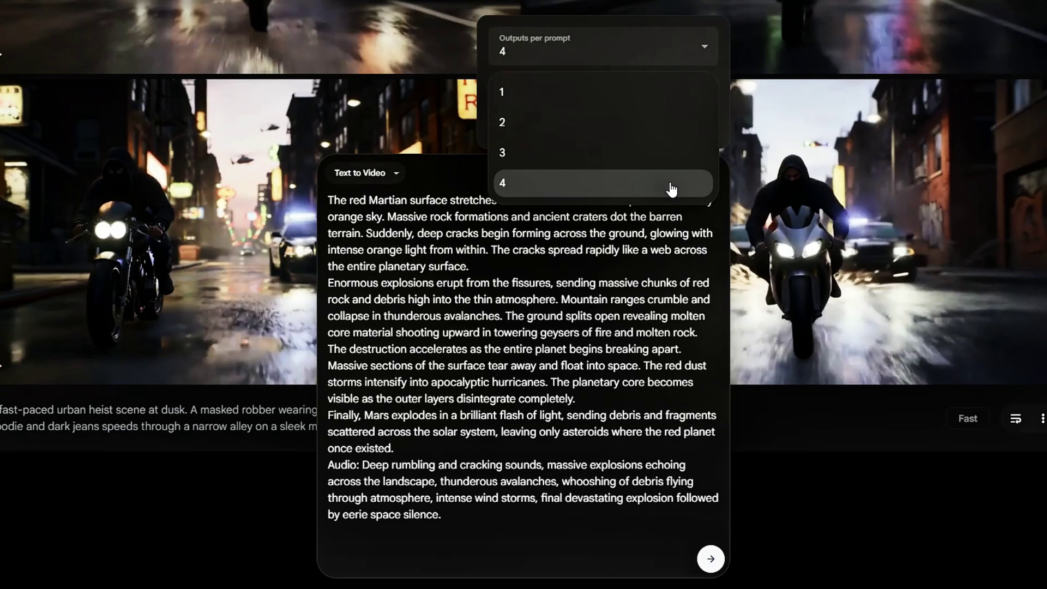
left_click(671, 190)
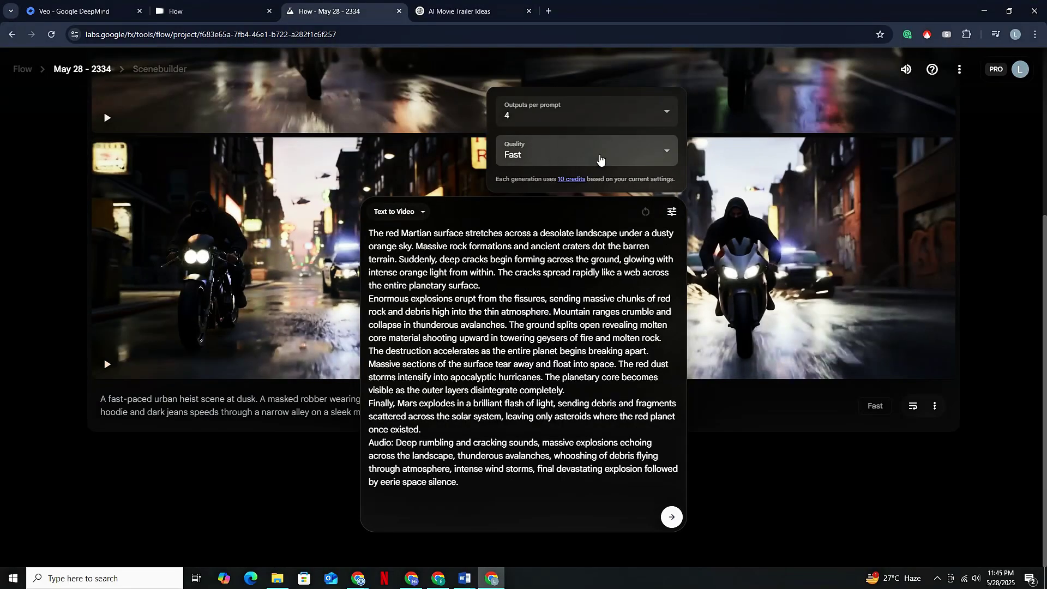
left_click(600, 159)
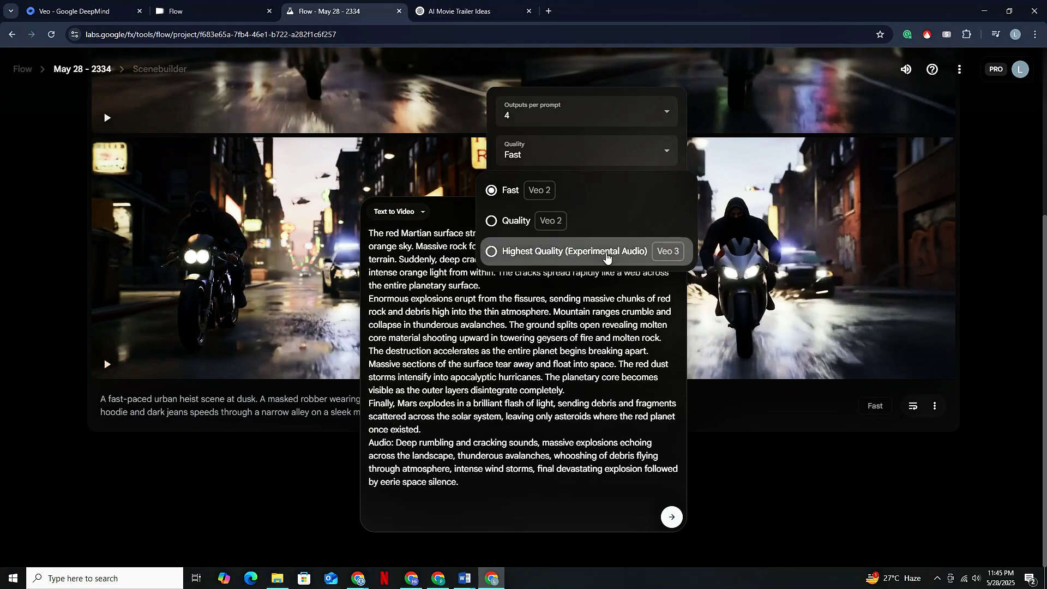
left_click(572, 251)
left_click(672, 516)
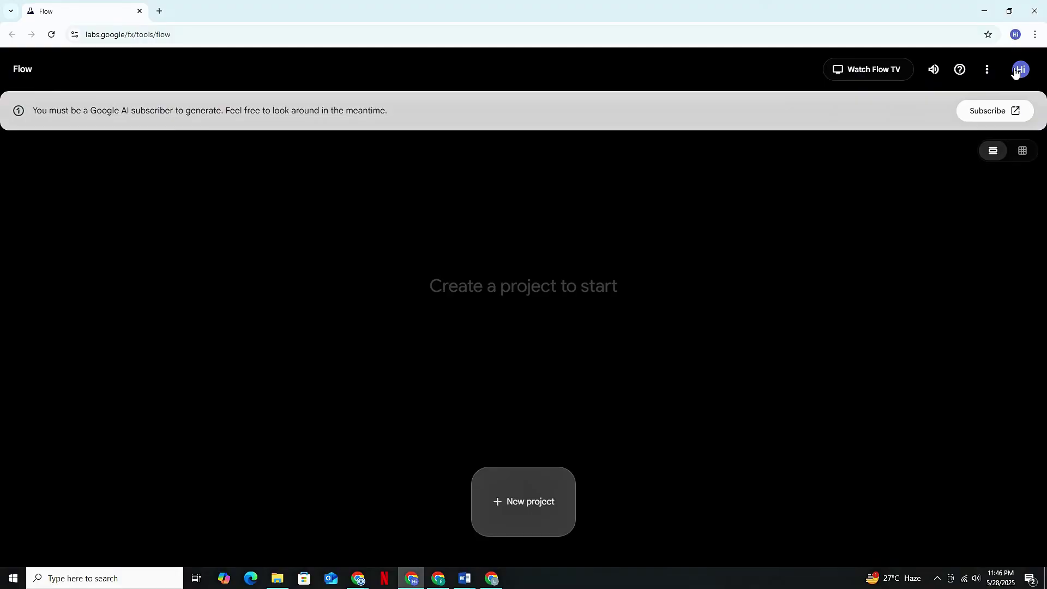
Step: Open the Google One upgrade page from the Flow account and request the one-month PKR 0 offer that includes Flow Pro
left_click(1015, 74)
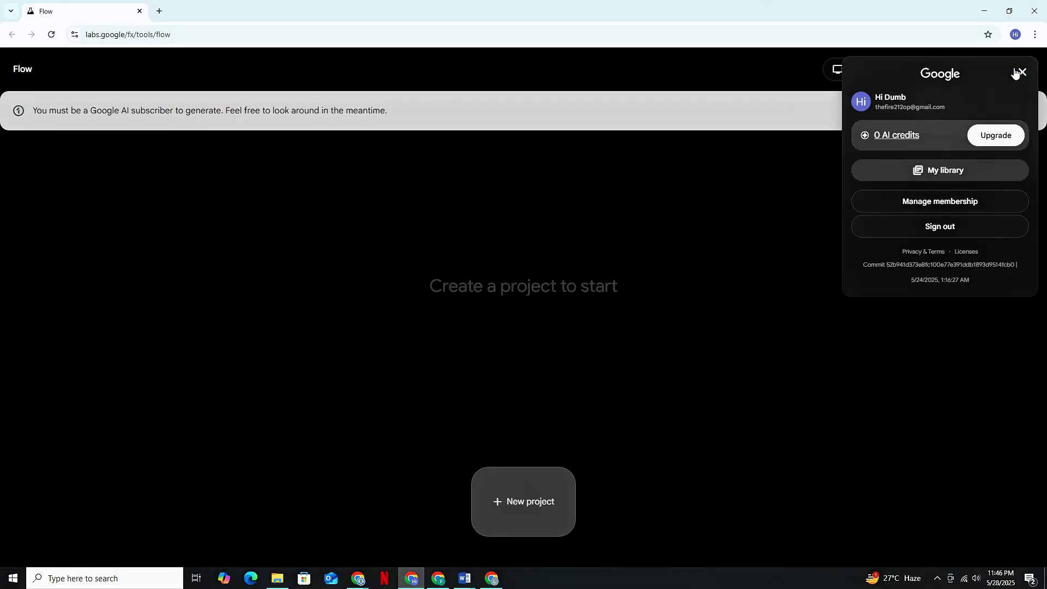
left_click(1016, 143)
left_click_drag(1044, 257, 1044, 331)
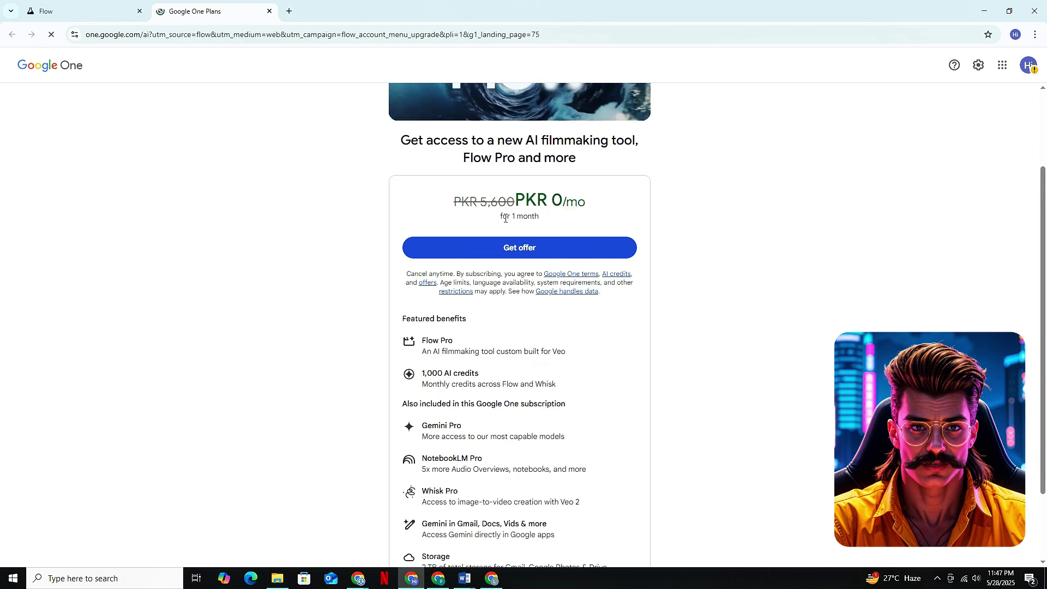
left_click(542, 252)
left_click(647, 351)
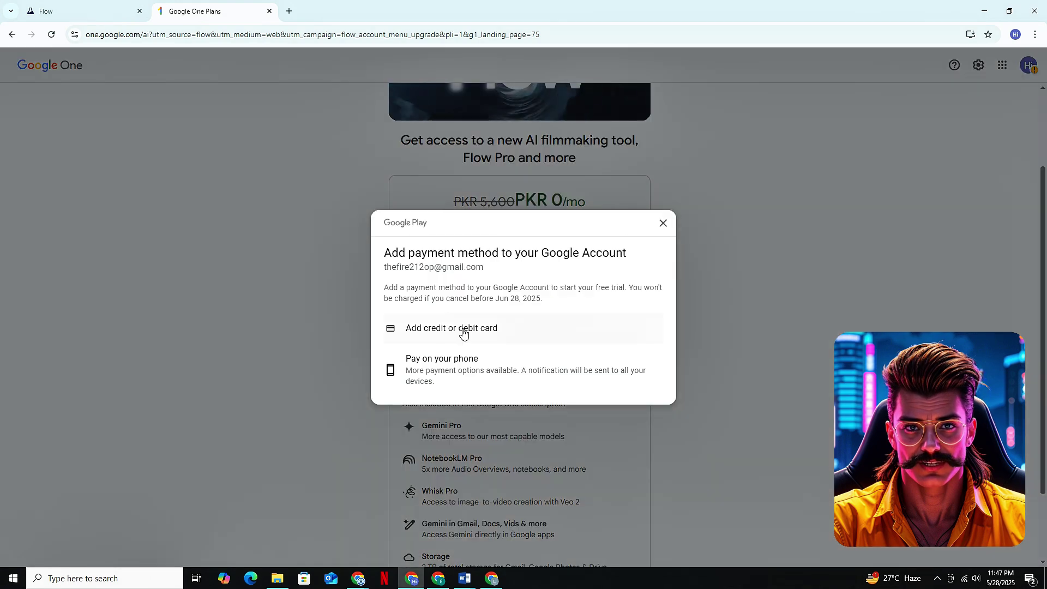
Step: Download the generated Mars surface video in its original size (720p)
left_click(463, 332)
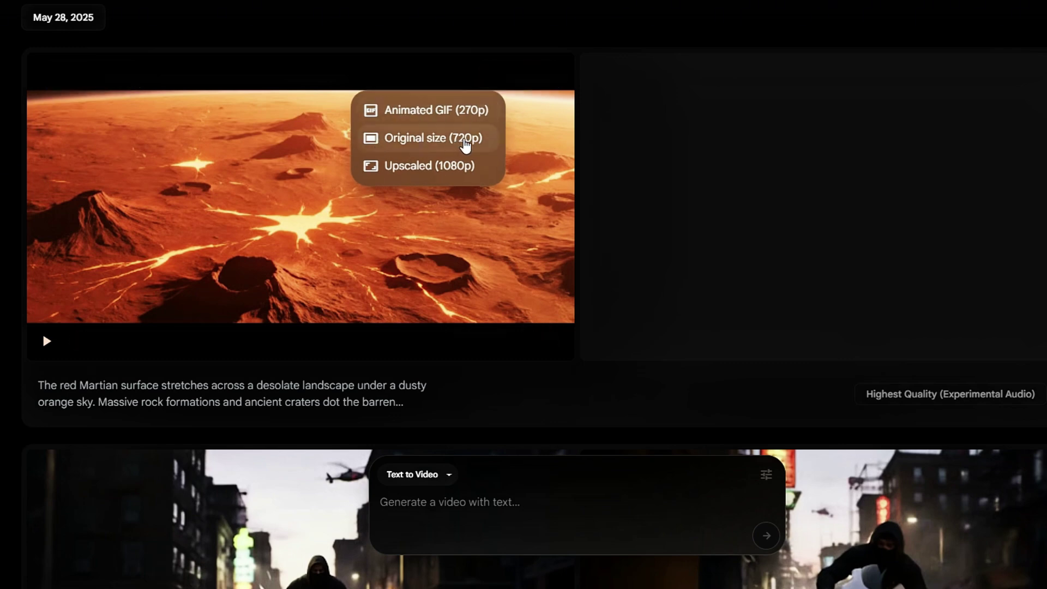
left_click(465, 141)
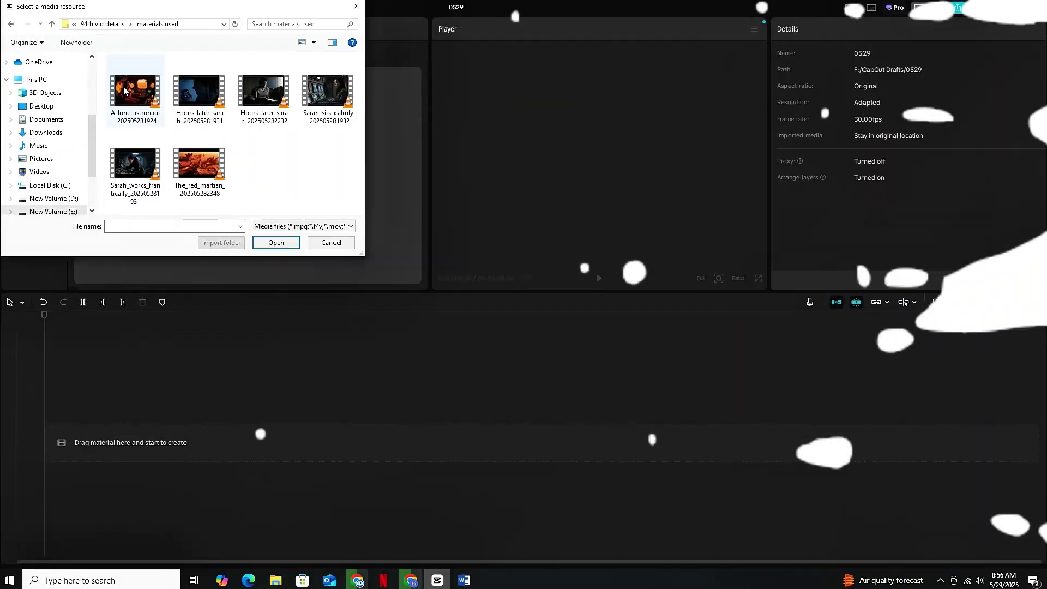
Step: In CapCut, import all six trailer clips from the materials used folder into the project media
left_click_drag(103, 79, 339, 162)
left_click(258, 243)
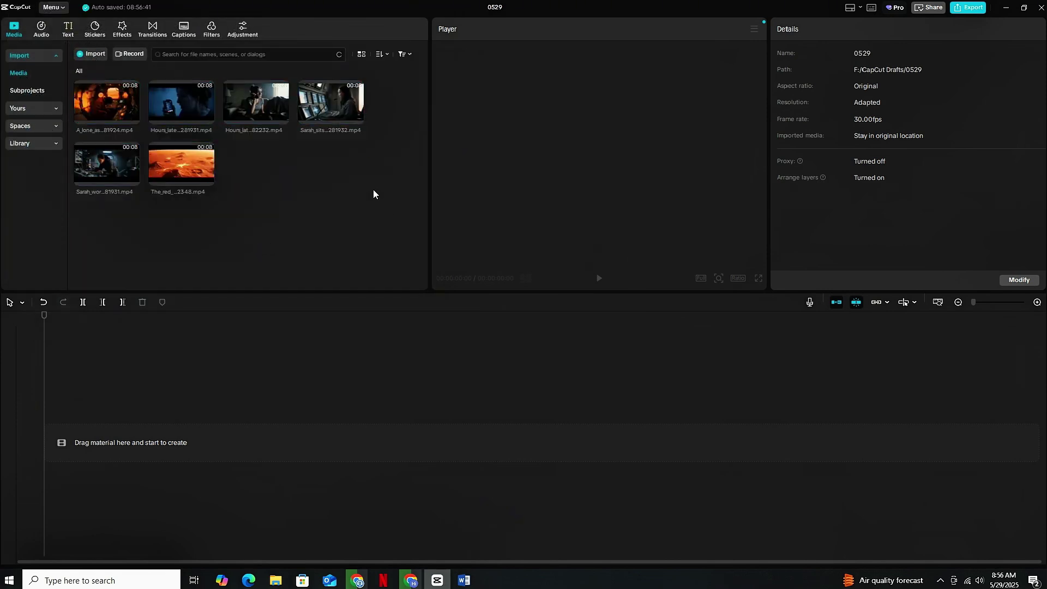
Step: Place The_red_martian clip at the start of the timeline, followed directly by the A_lone_astronaut clip
left_click_drag(189, 164, 330, 385)
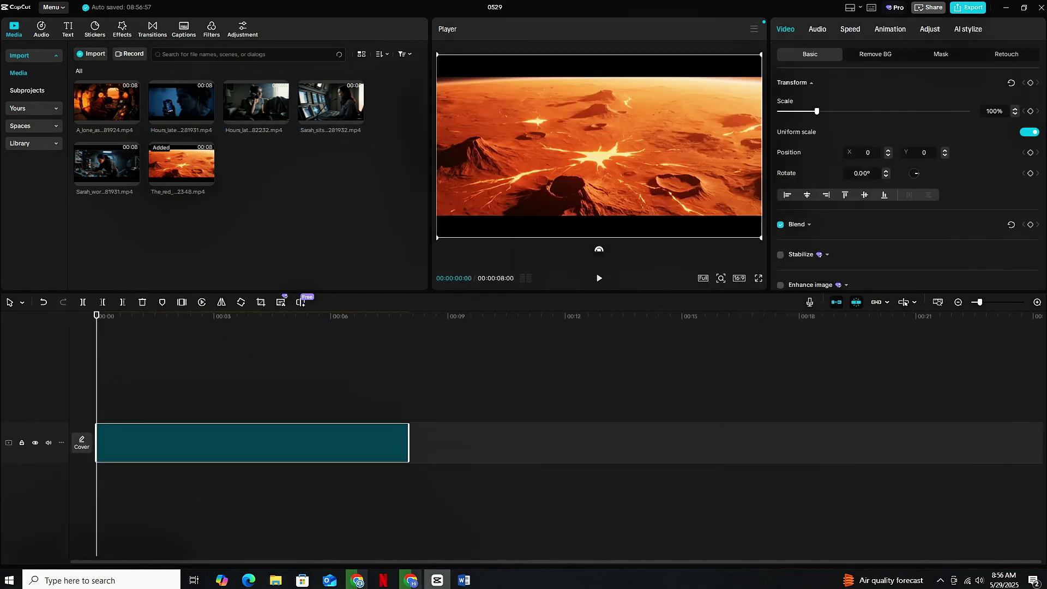
left_click(392, 410)
left_click_drag(107, 103, 440, 406)
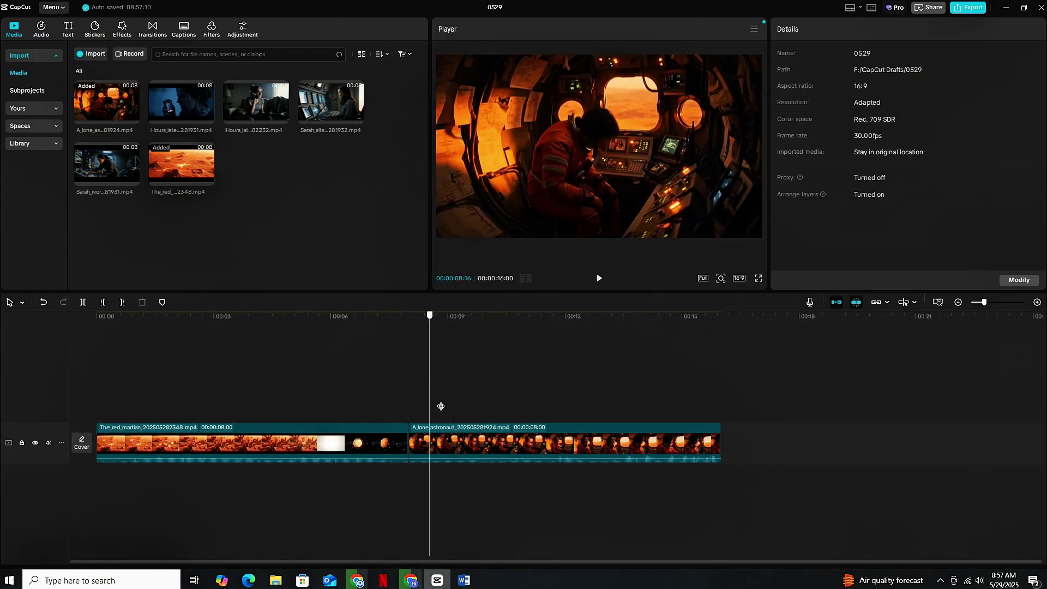
left_click(980, 580)
left_click(117, 158)
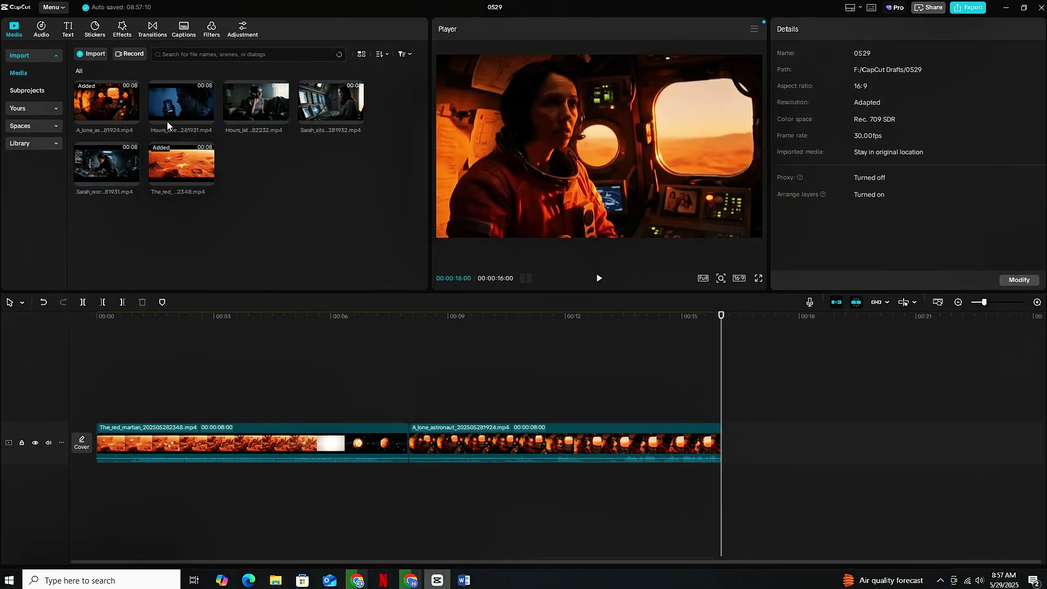
left_click_drag(256, 103, 726, 441)
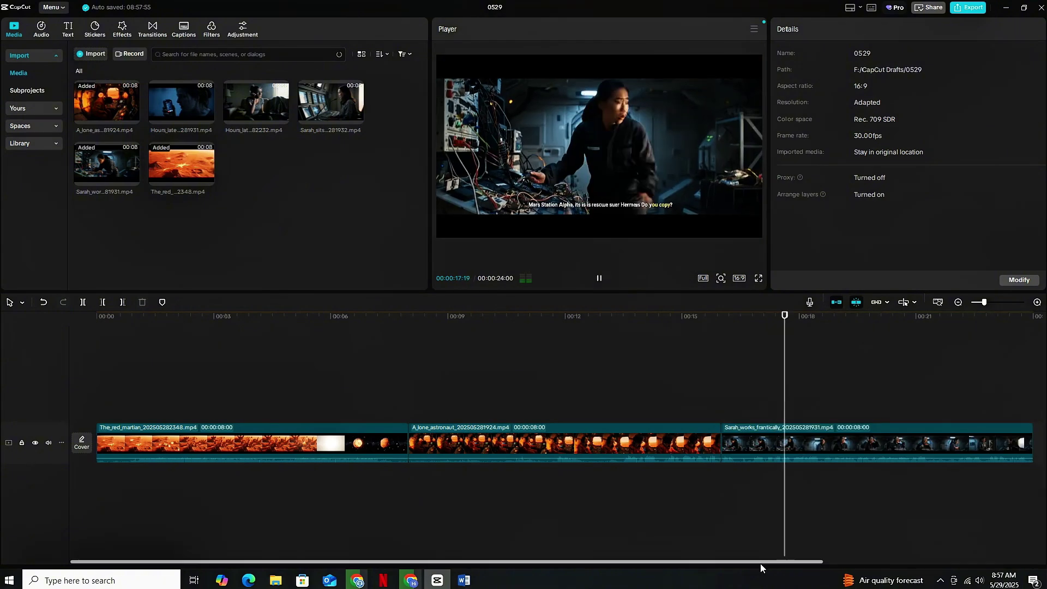
left_click_drag(760, 562, 979, 562)
left_click_drag(256, 103, 748, 415)
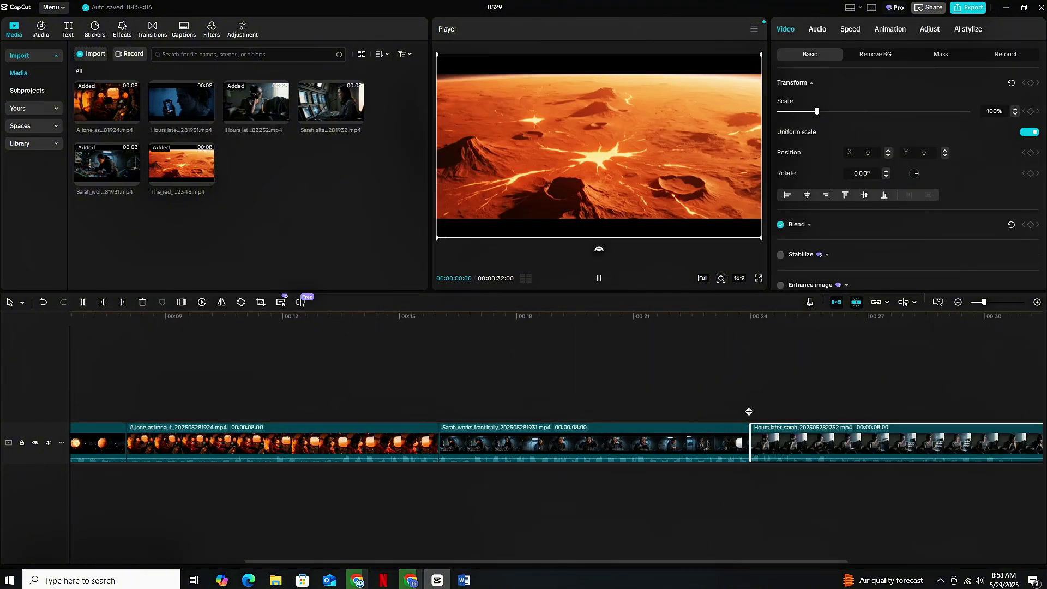
left_click(790, 479)
key("space")
scroll(791, 480, "down", 3)
left_click_drag(182, 103, 920, 433)
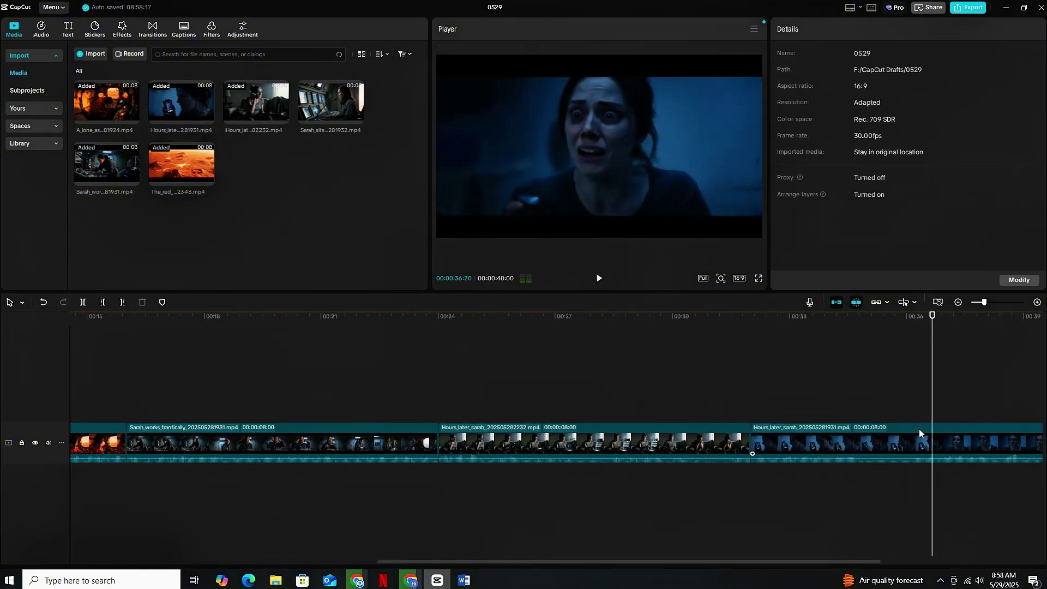